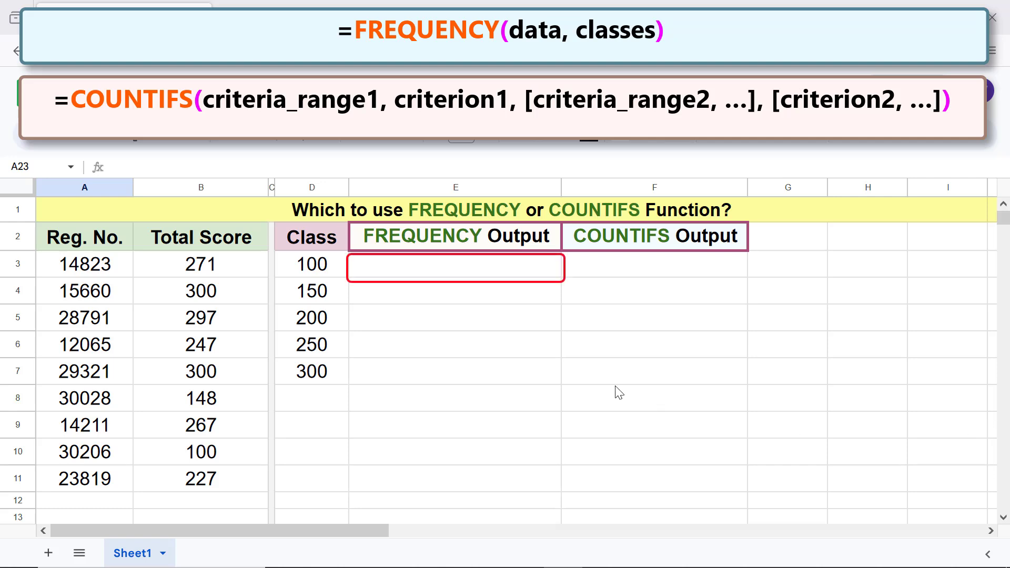
Enter the formula =FREQUENCY(B3:B11,D3:D7) in cell E3 under FREQUENCY Output.
click(506, 270)
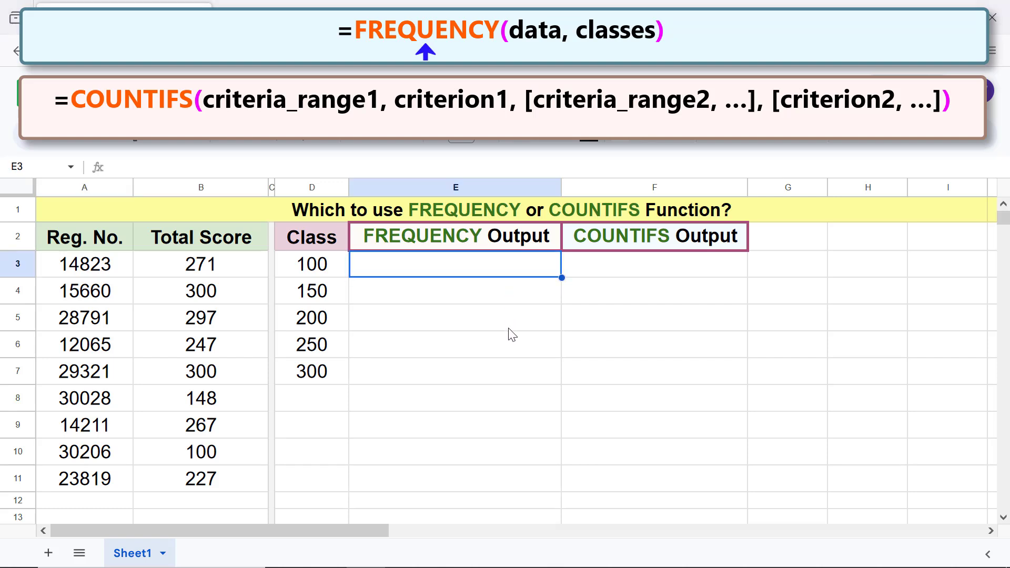
text(=fre)
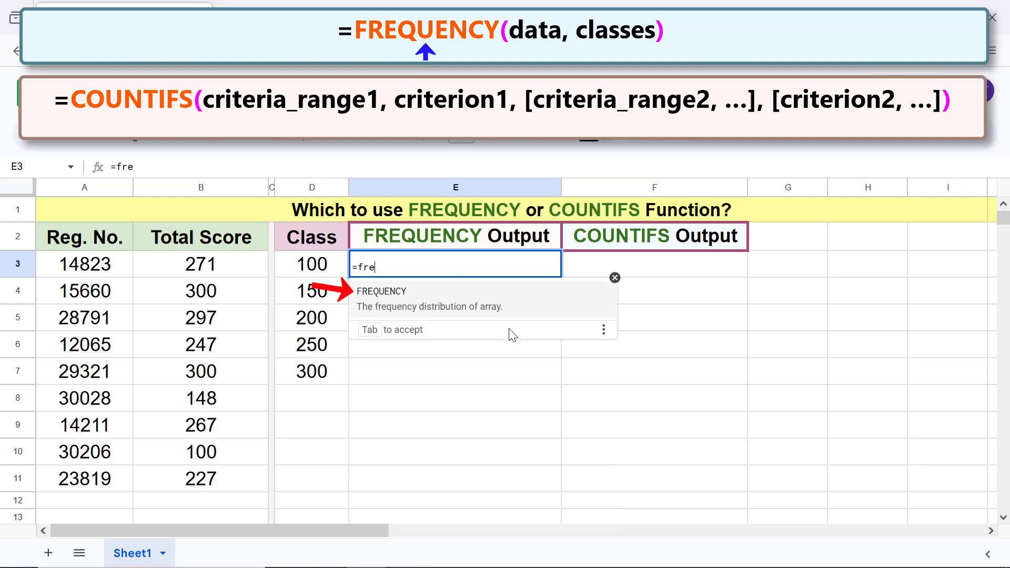
click(388, 291)
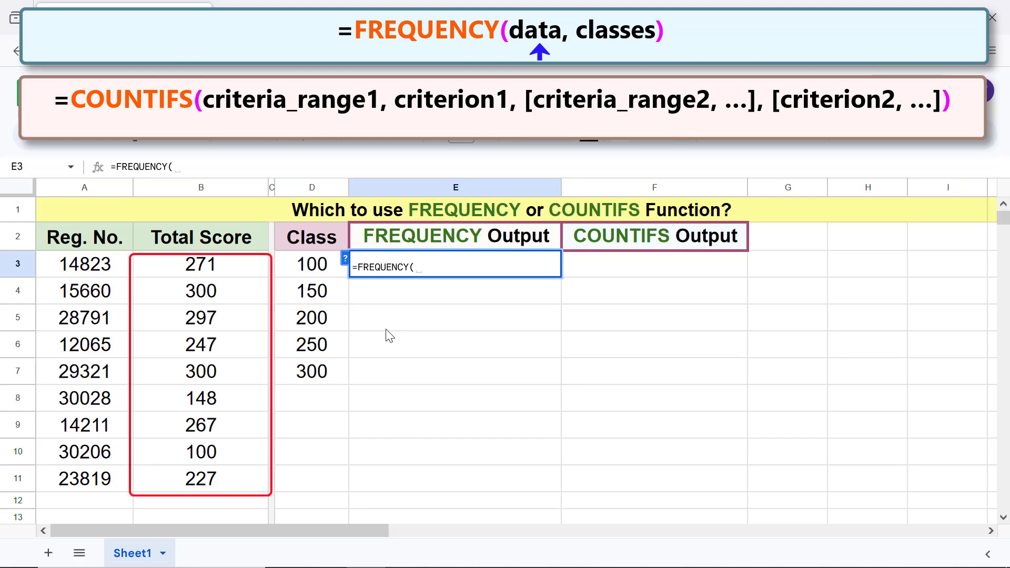
click(242, 264)
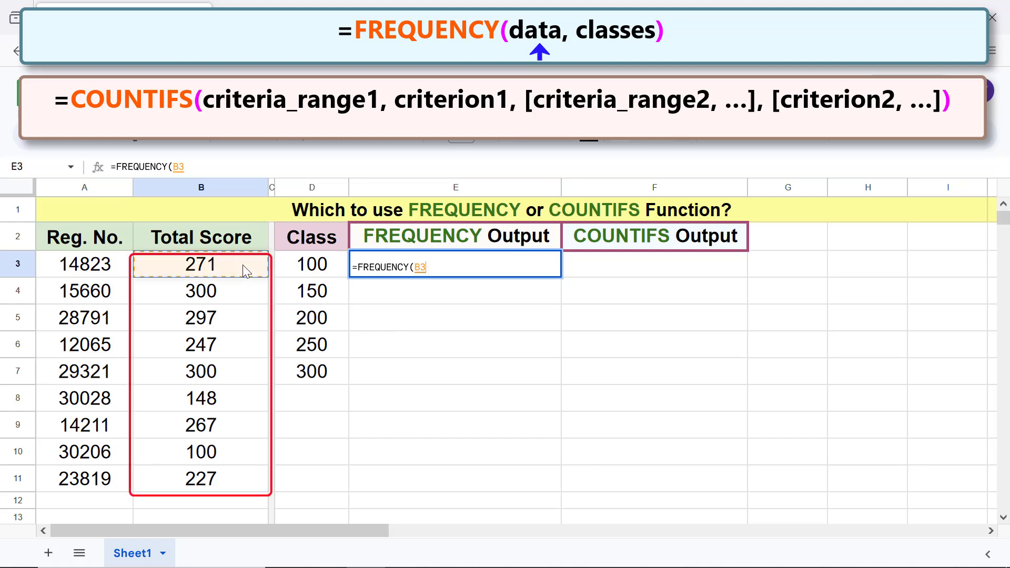
drag(263, 447, 240, 481)
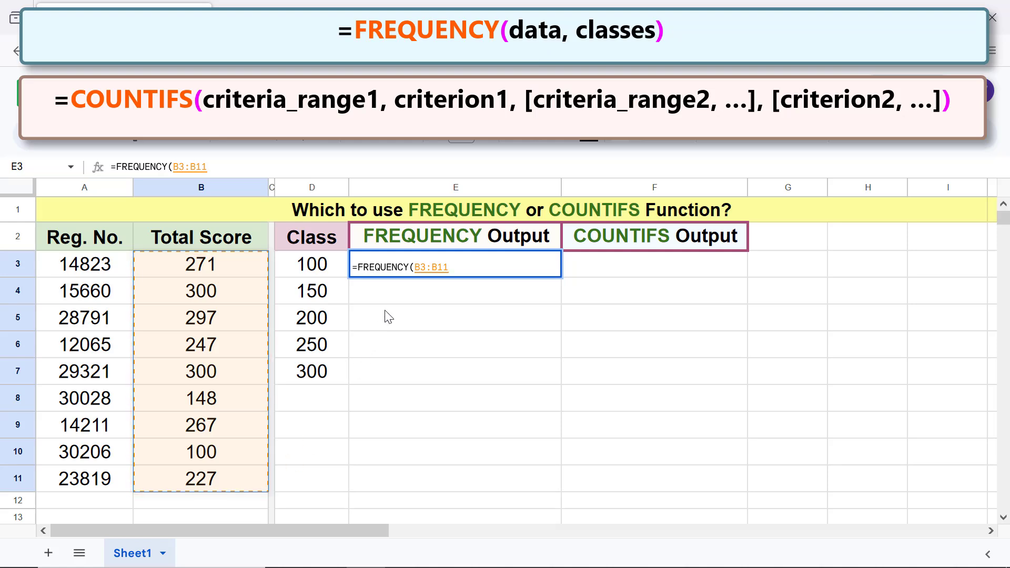
text(,)
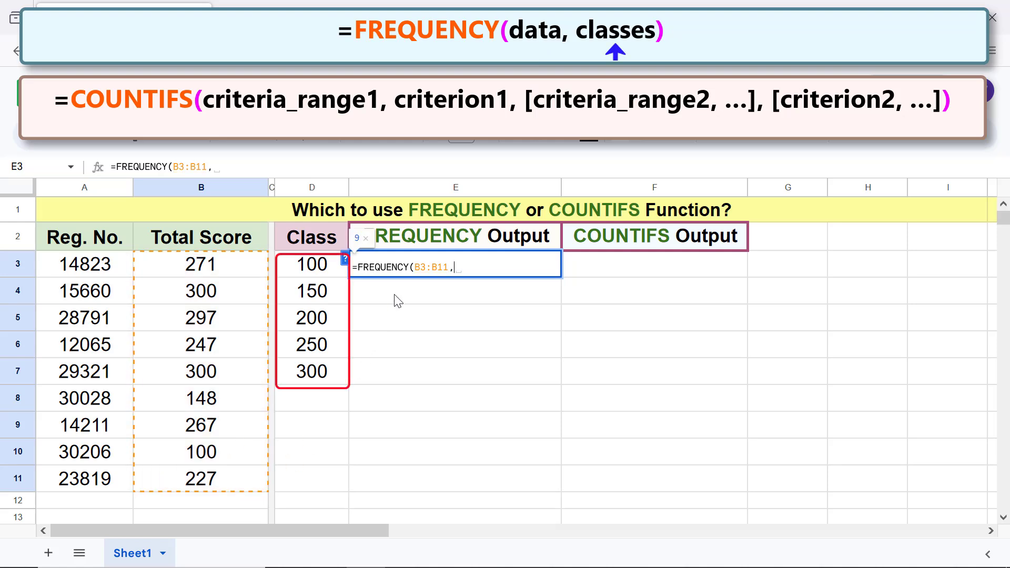
click(328, 266)
shift+click(338, 371)
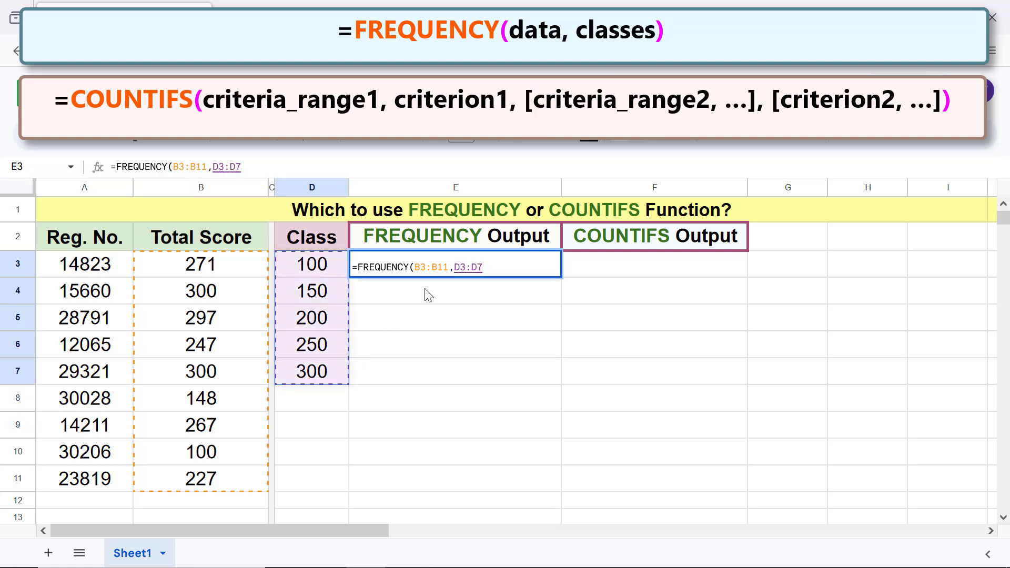
text())
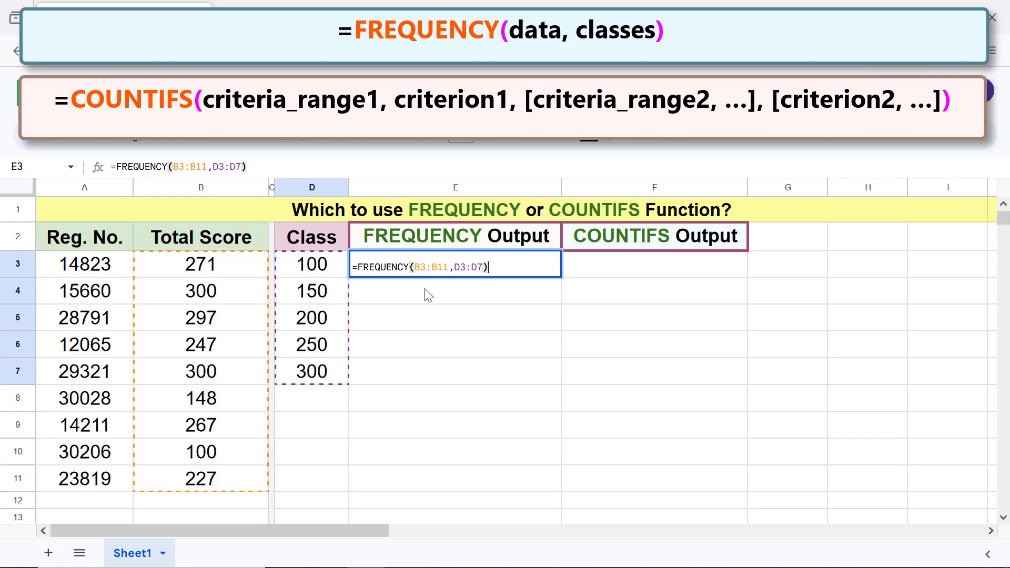
key(Return)
click(451, 423)
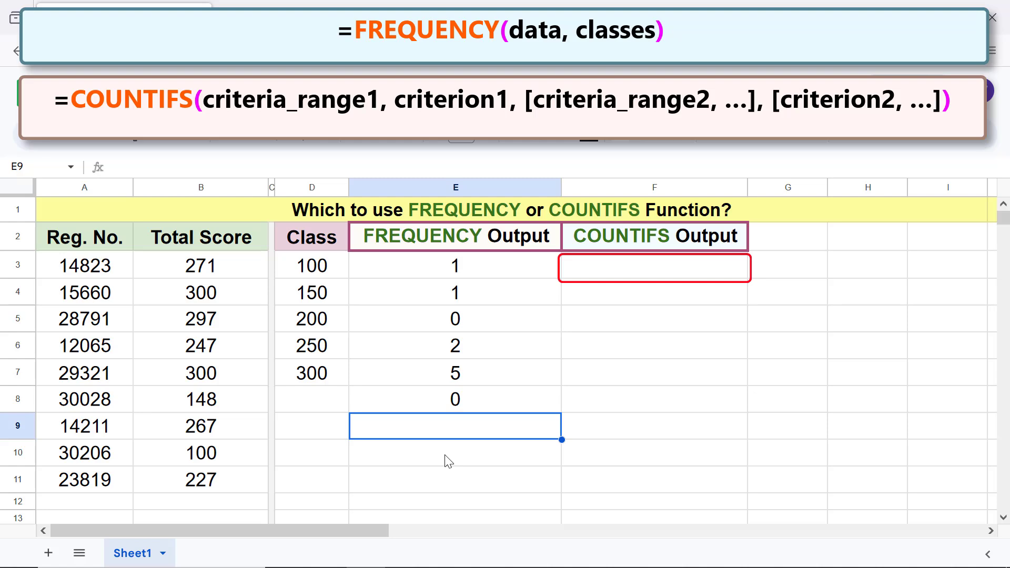
Enter the formula =COUNTIFS(B3:B11,"<=100") in cell F3 under COUNTIFS Output.
click(639, 269)
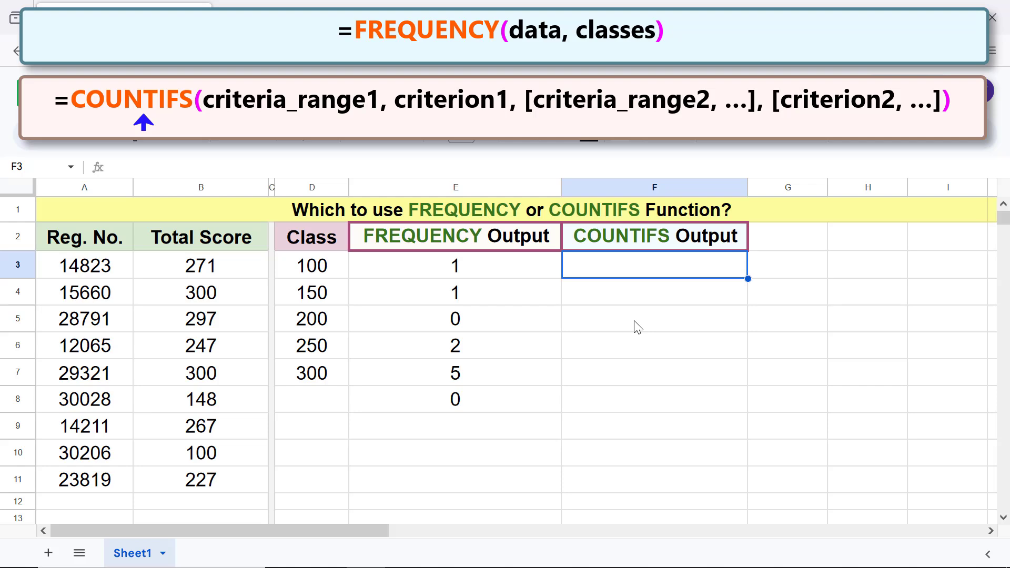
text(=)
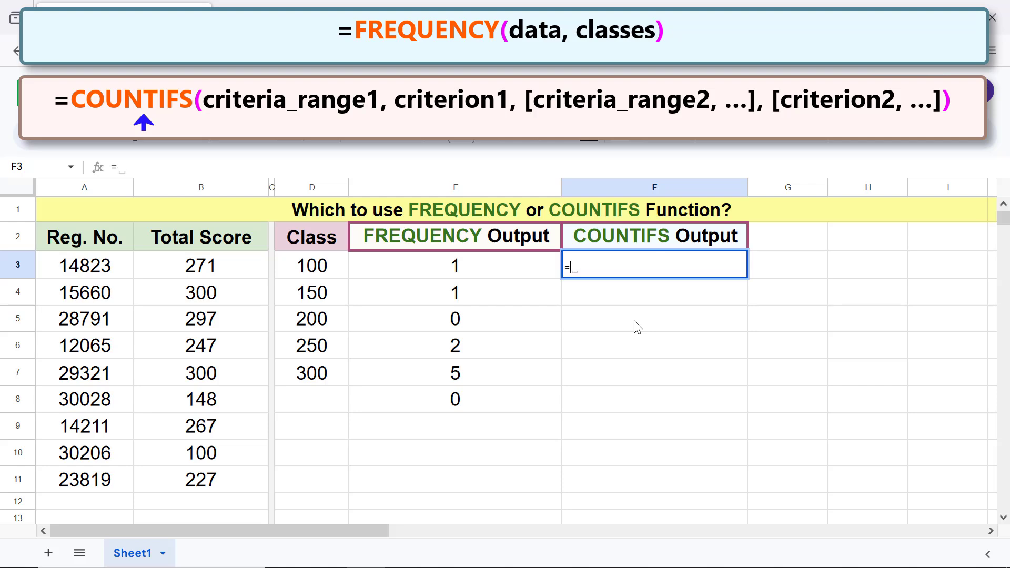
text(count)
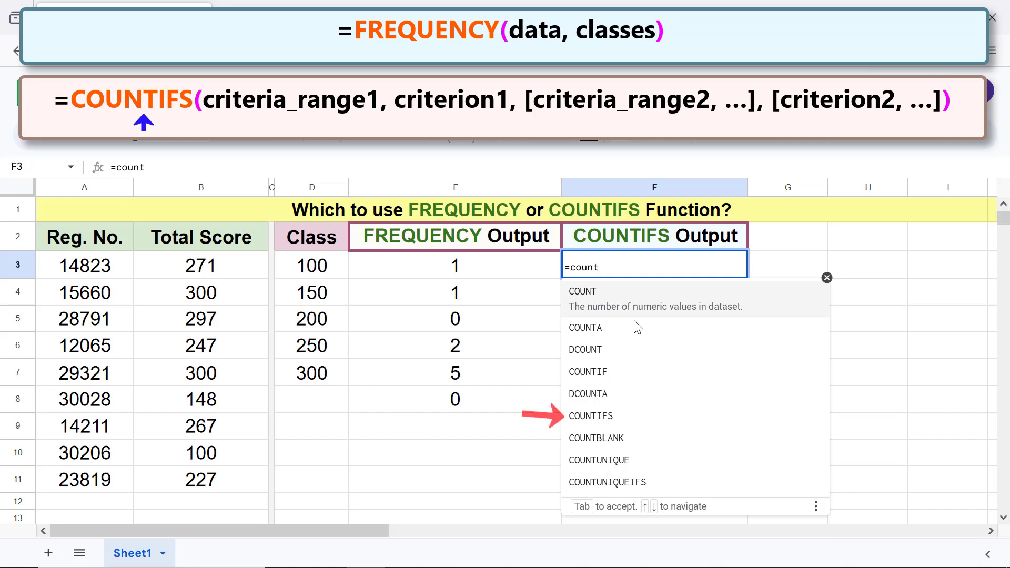
click(597, 415)
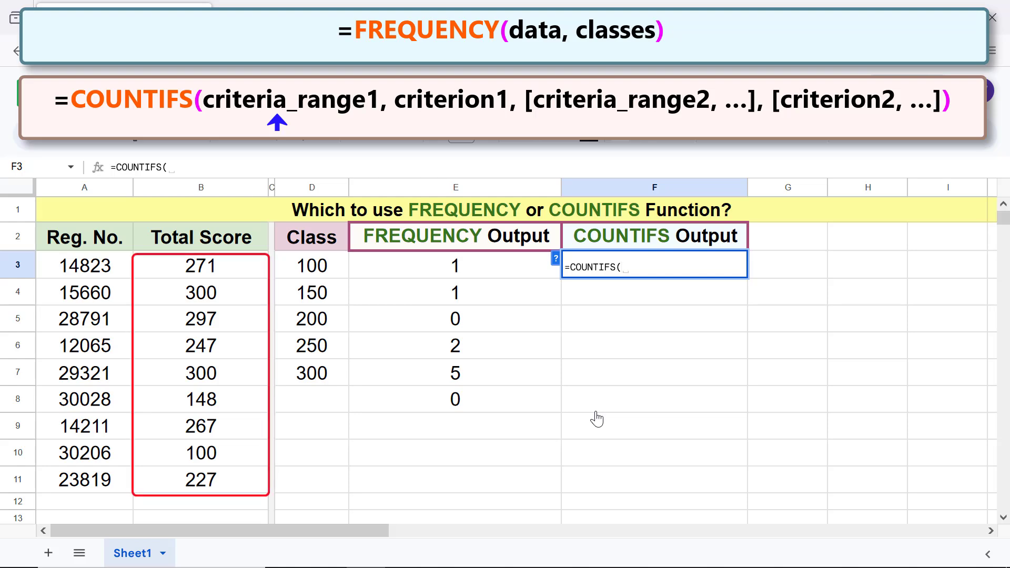
click(248, 280)
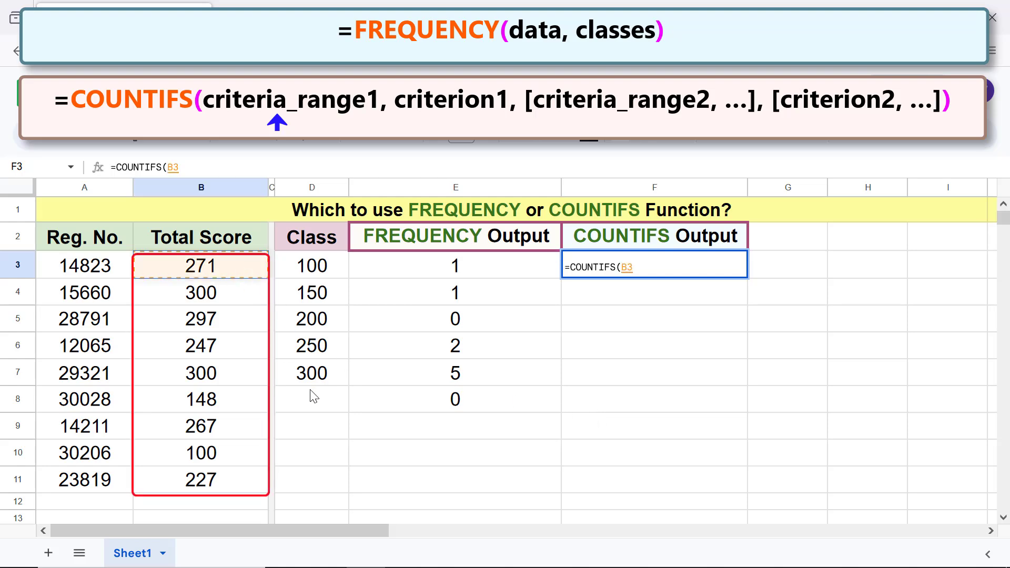
shift+click(257, 477)
text(,)
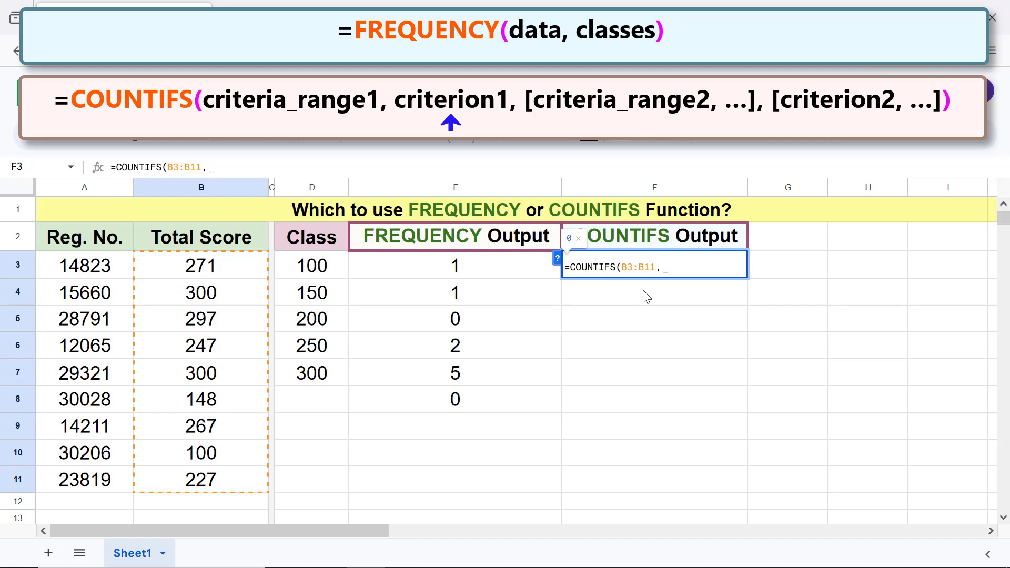
text("<=100"))
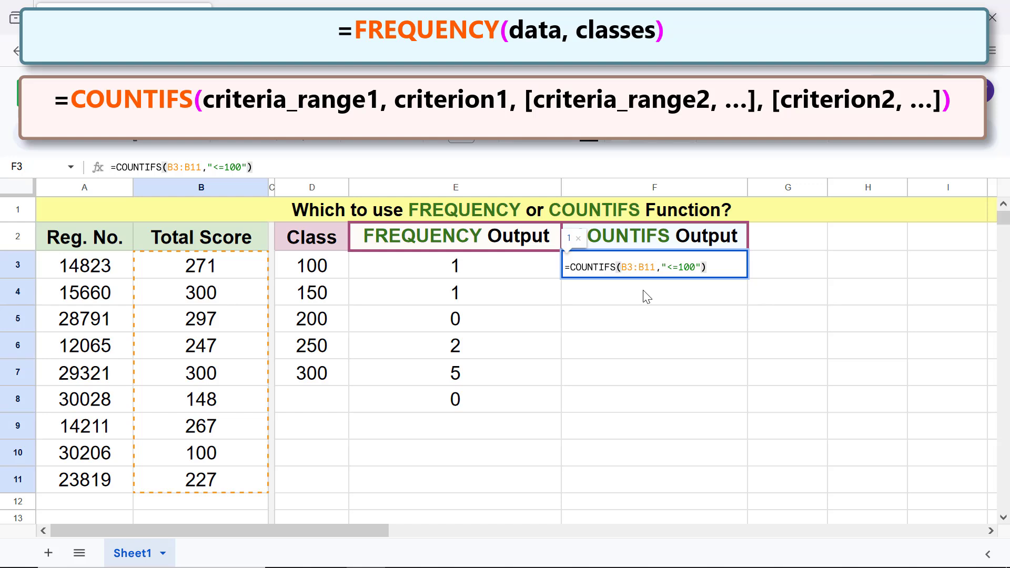
key(Return)
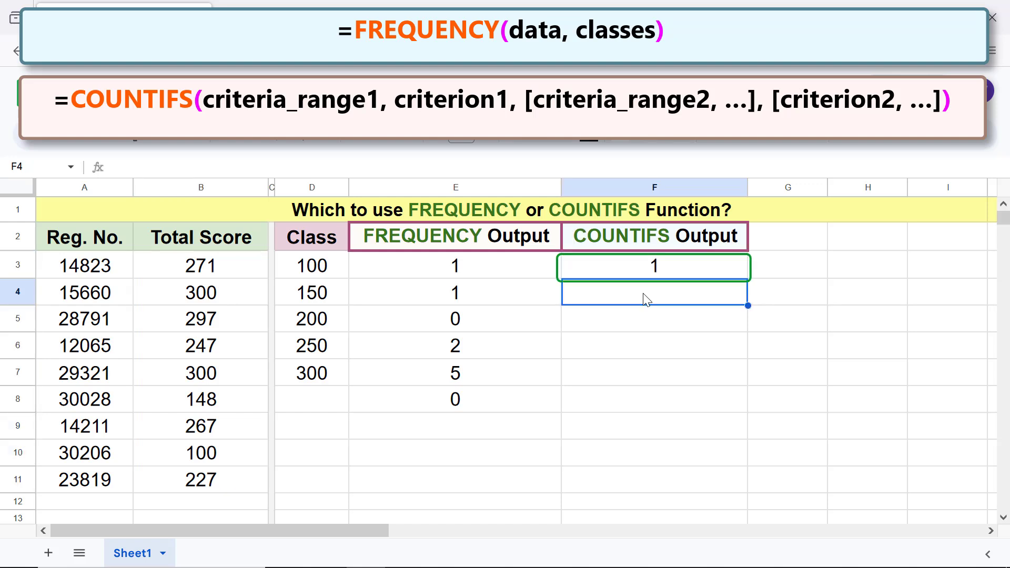
Make the range in the F3 COUNTIFS formula absolute as $B$3:$B$11.
click(642, 267)
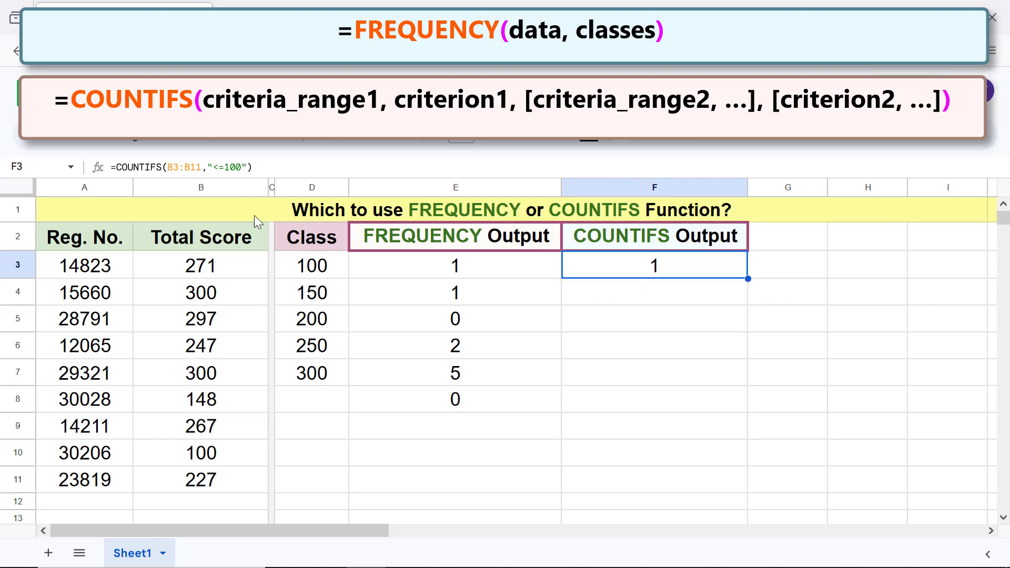
click(168, 167)
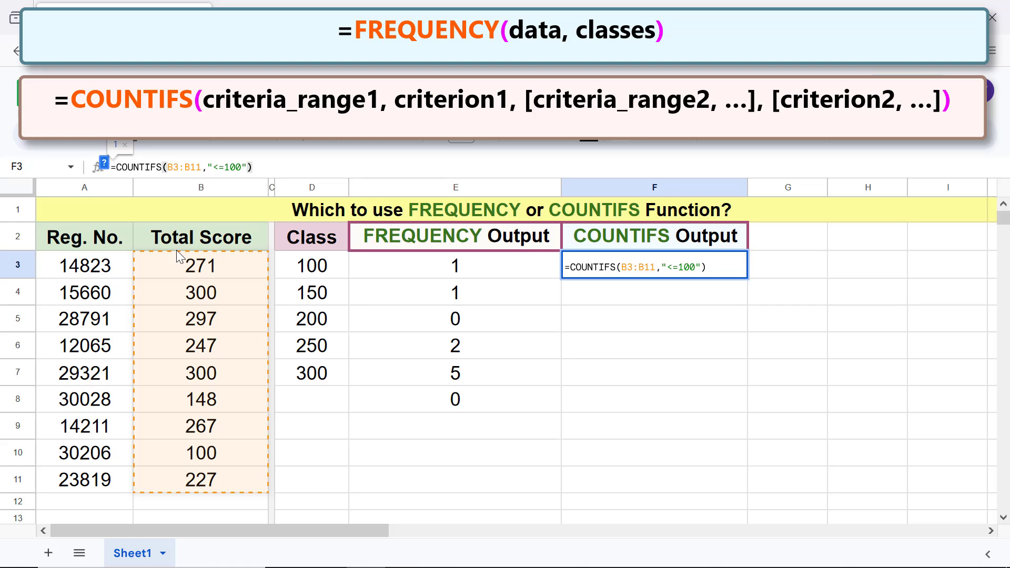
key(Return)
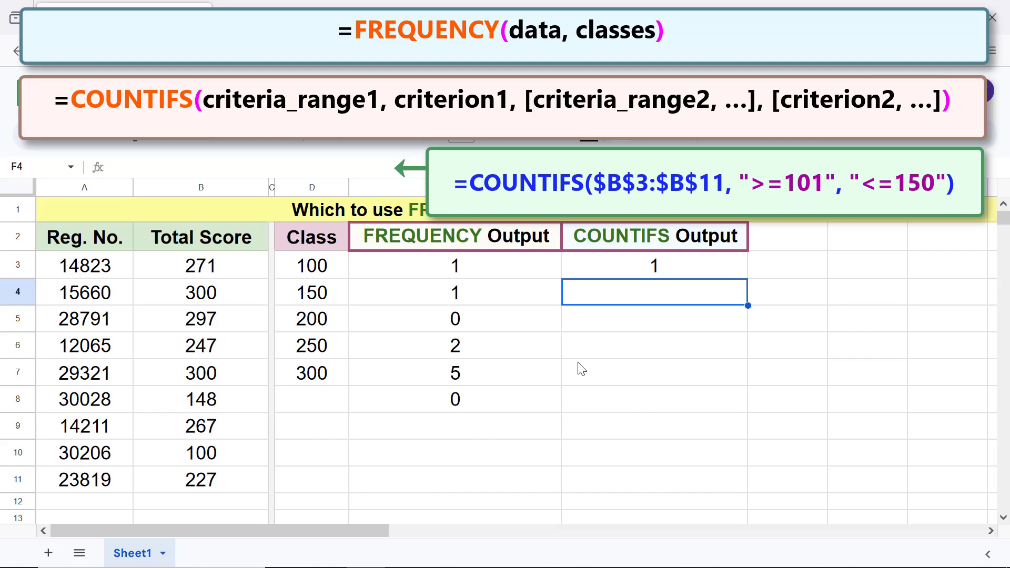
Fill the F3 formula down to F4 and change the criterion in F4 to ">=101".
click(642, 275)
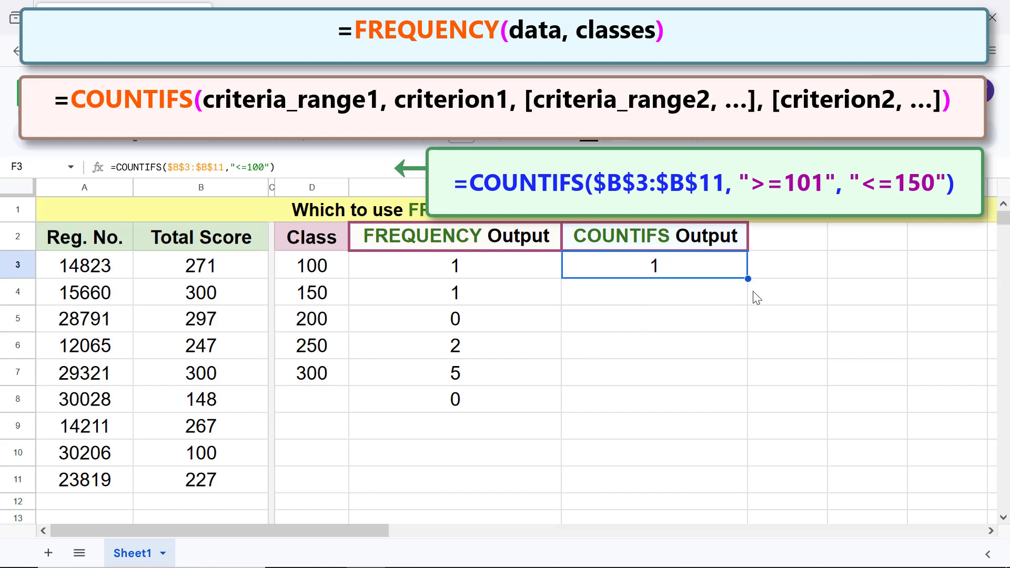
drag(748, 280, 746, 298)
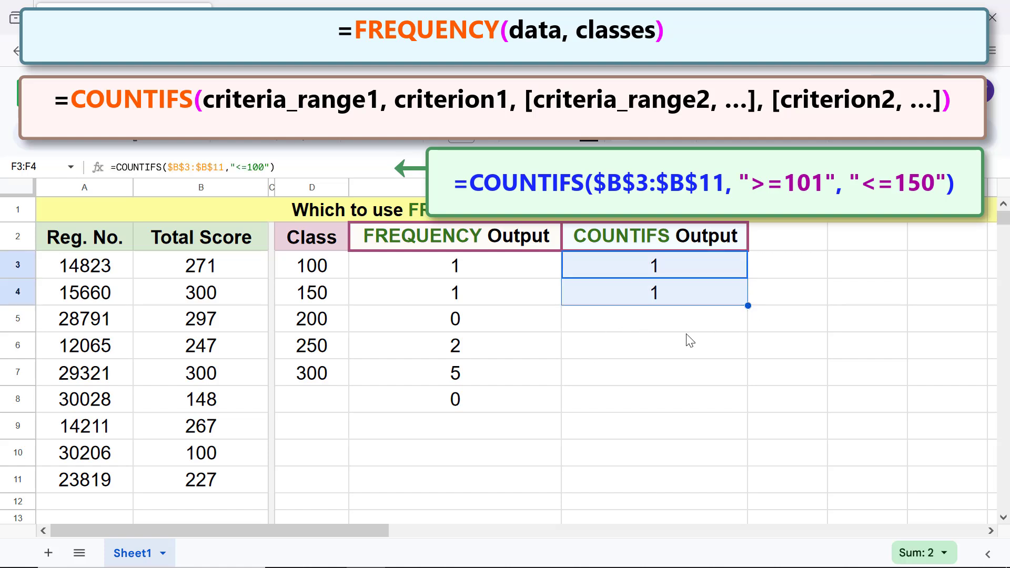
click(676, 320)
click(669, 298)
click(236, 167)
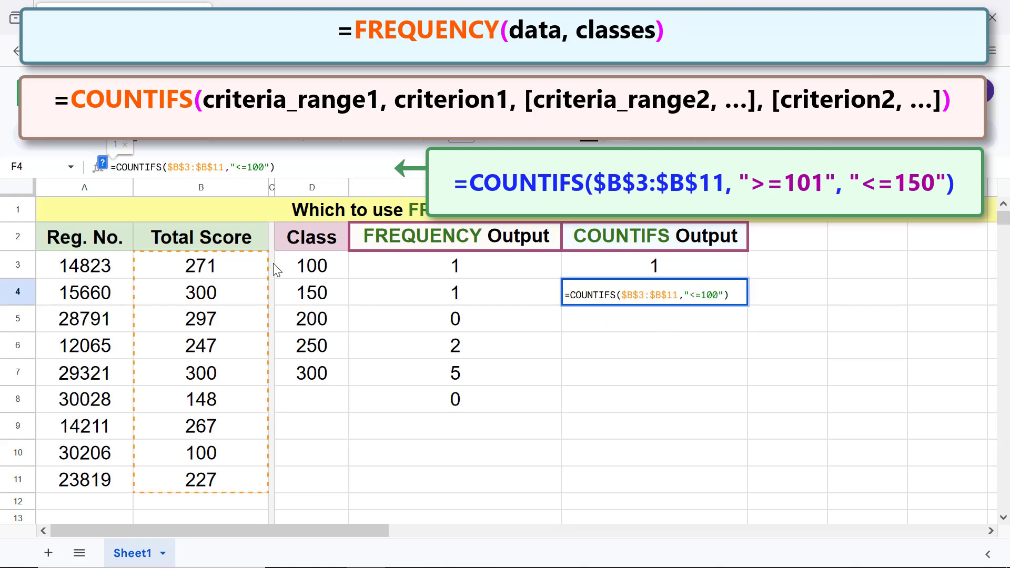
key(Delete)
text(>)
key(Right)
key(Right)
key(Right)
key(Delete)
text(1)
Add a second condition to the F4 COUNTIFS formula, using range $B$3:$B$11 with criterion "<=150".
click(167, 167)
key(shift+Right)
key(shift+Right)
key(shift+Right)
key(shift+Right)
key(shift+Right)
key(shift+Right)
key(shift+Right)
key(shift+Right)
key(shift+Right)
key(shift+Right)
key(End)
key(Left)
text(,)
key(ctrl+v)
text(,"<=1)
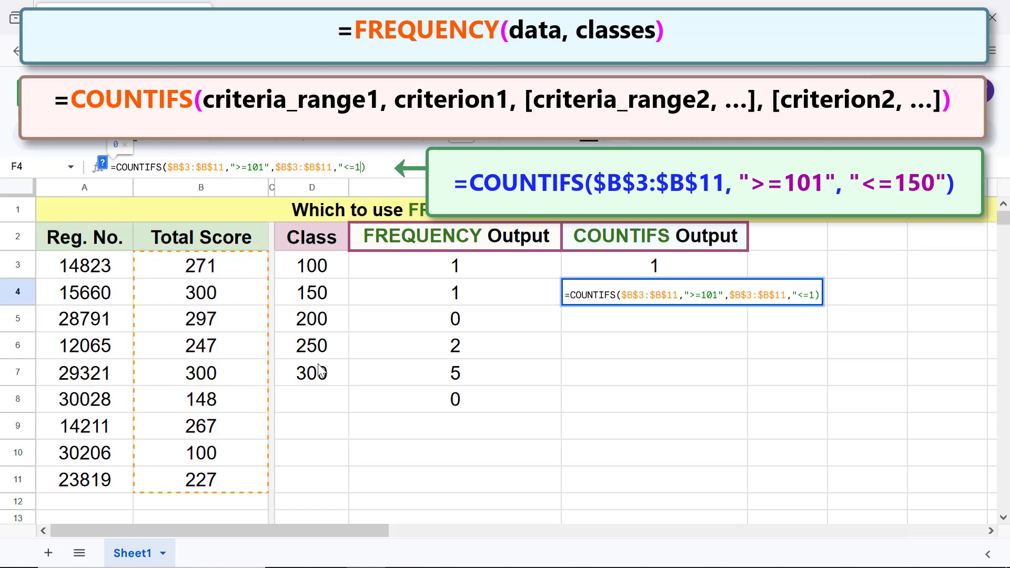
text(50)
key(Return)
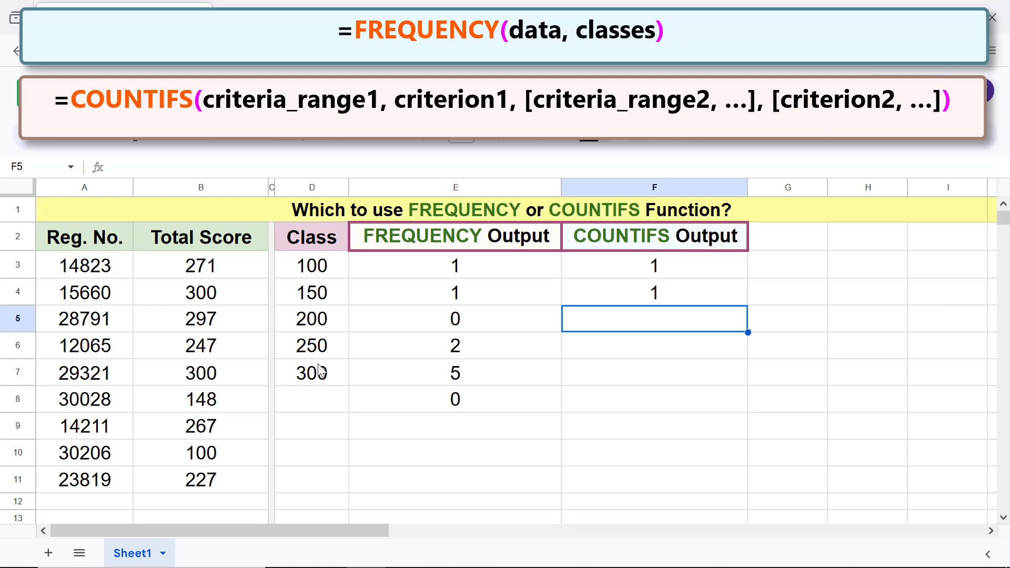
Fill the F4 formula down to F5 and change its criteria to ">=151" and "<=200".
click(659, 294)
drag(747, 305, 746, 317)
click(685, 326)
click(253, 167)
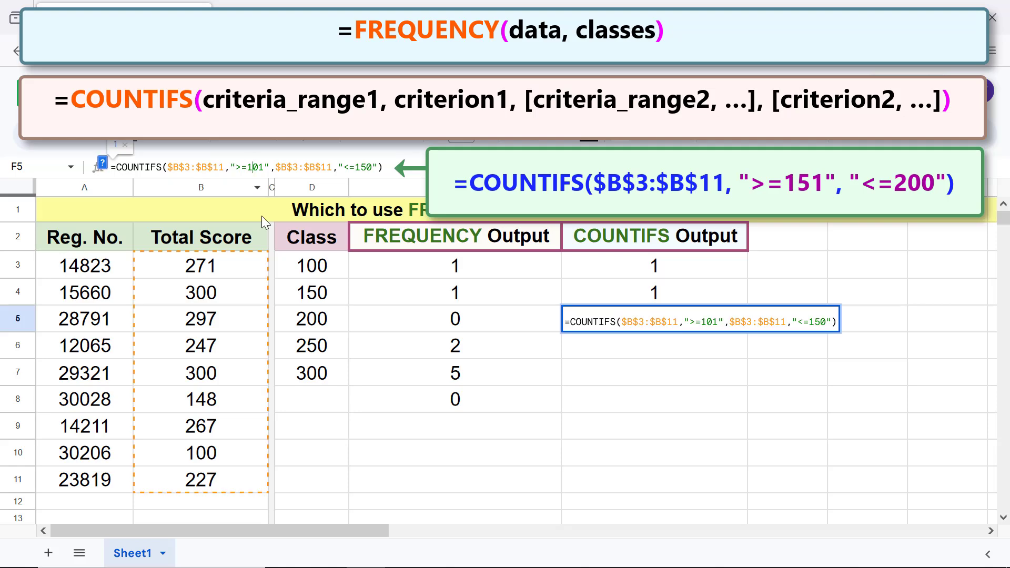
key(Delete)
text(5)
click(356, 168)
key(Delete)
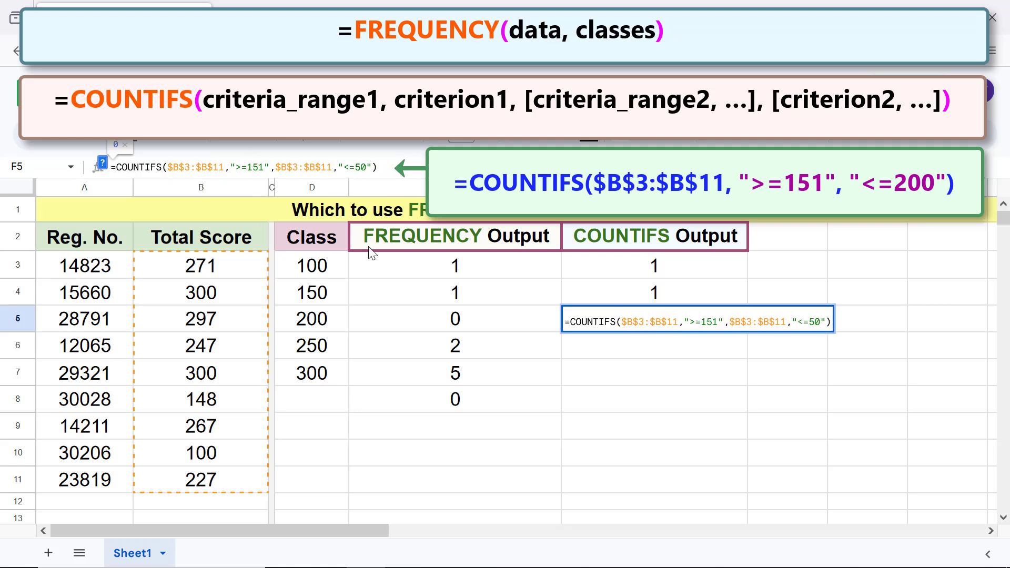
key(Delete)
text(20)
key(Return)
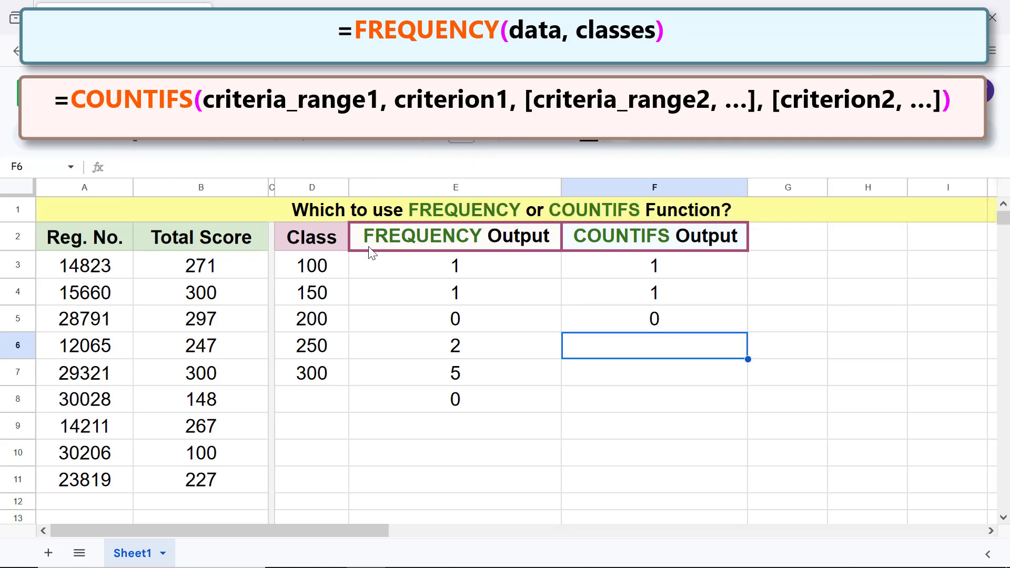
Fill the F5 formula down to F6 and change its criteria to ">=201" and "<=250".
click(676, 323)
drag(748, 332, 753, 348)
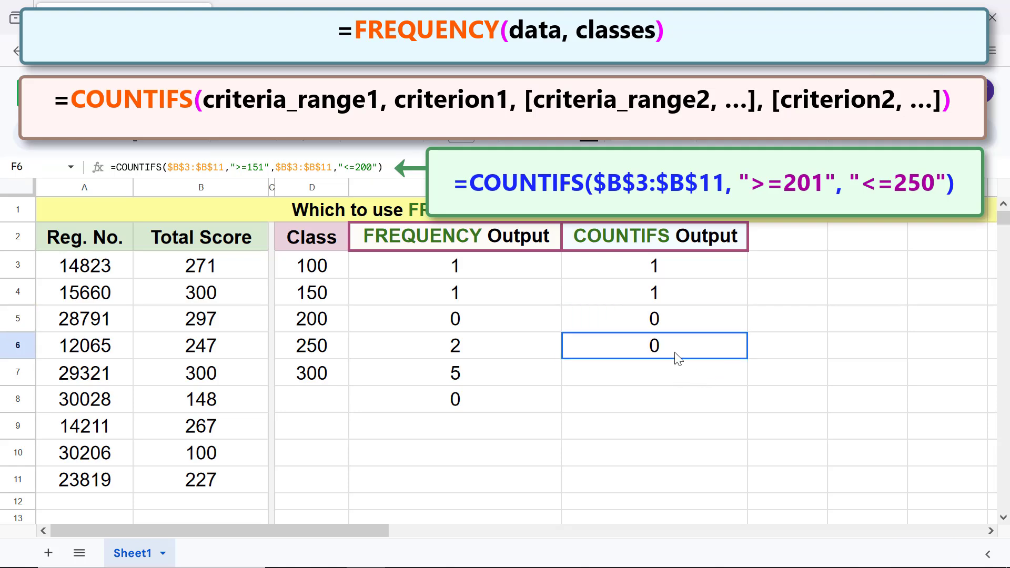
click(673, 356)
click(244, 167)
key(Delete)
key(Delete)
text(20)
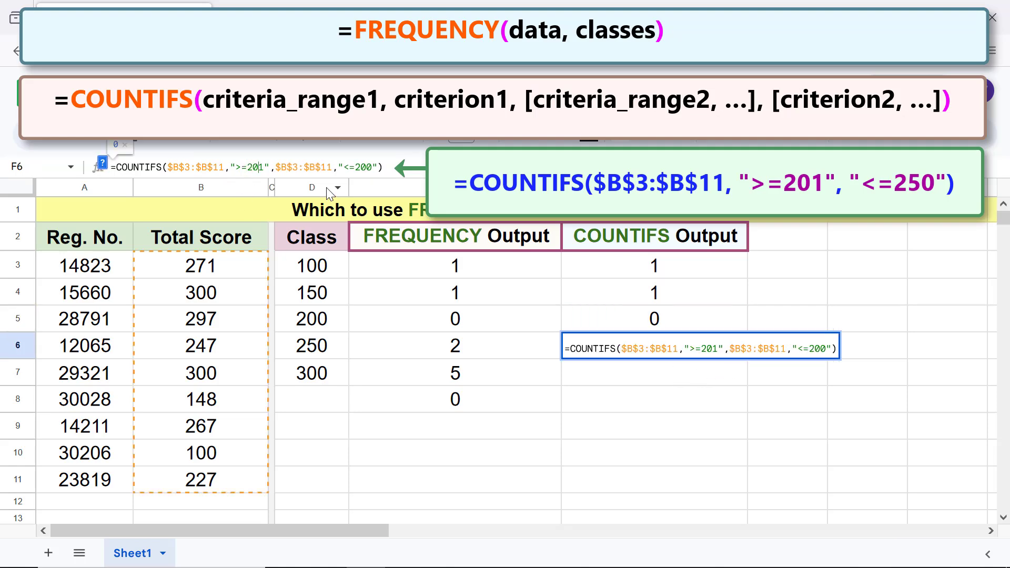
click(361, 167)
key(Delete)
text(5)
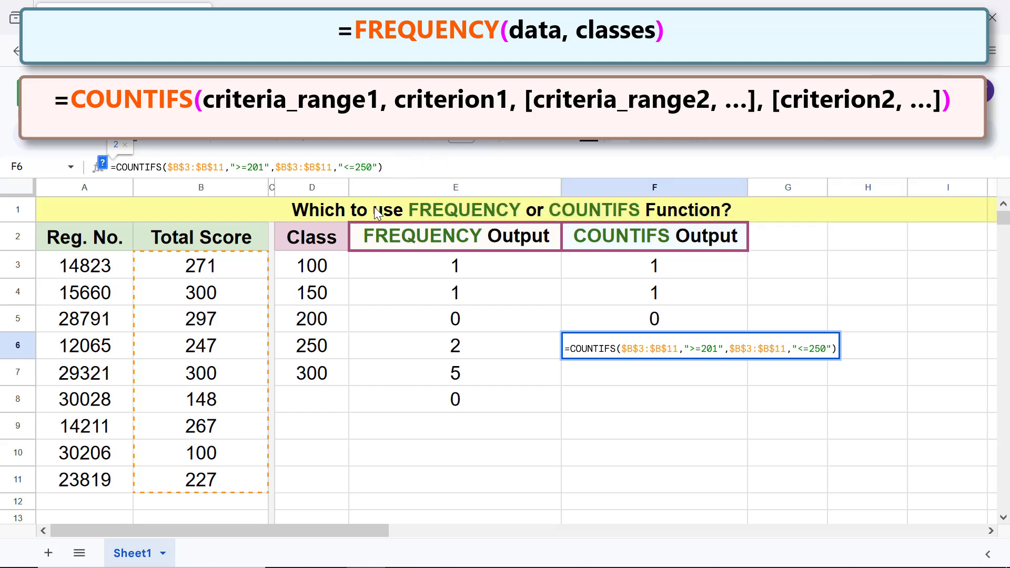
key(Return)
Fill the F6 formula down to F7 and change its criteria to ">=251" and "<=300".
click(594, 337)
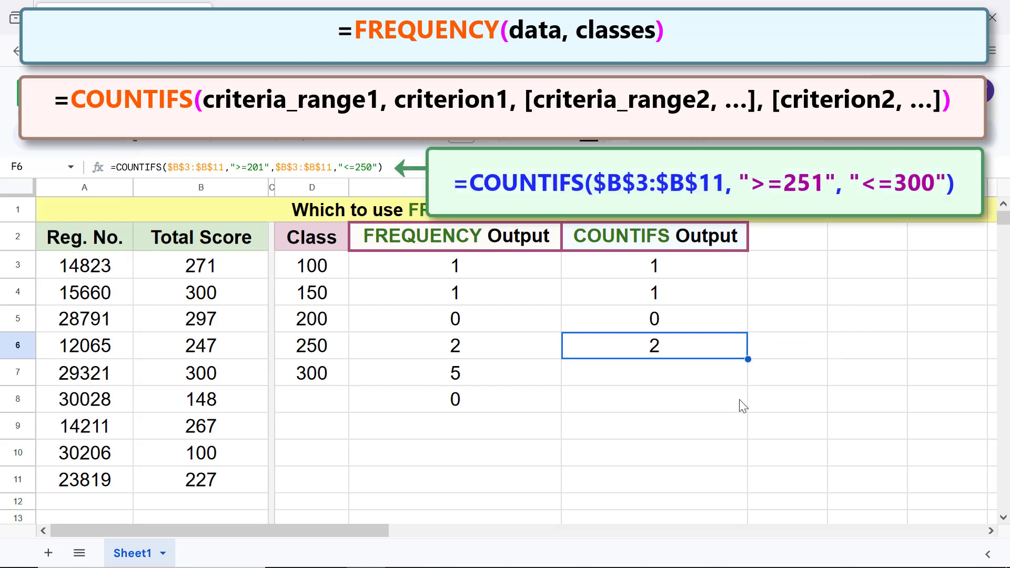
drag(745, 358, 746, 374)
click(680, 377)
click(255, 164)
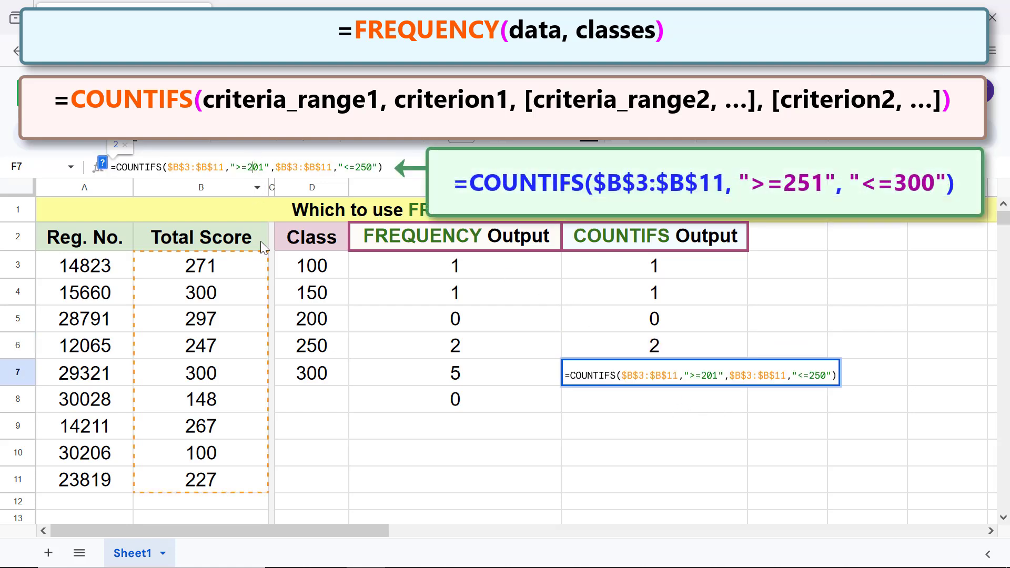
key(Delete)
text(5)
click(357, 167)
key(Delete)
key(Delete)
text(30)
key(Return)
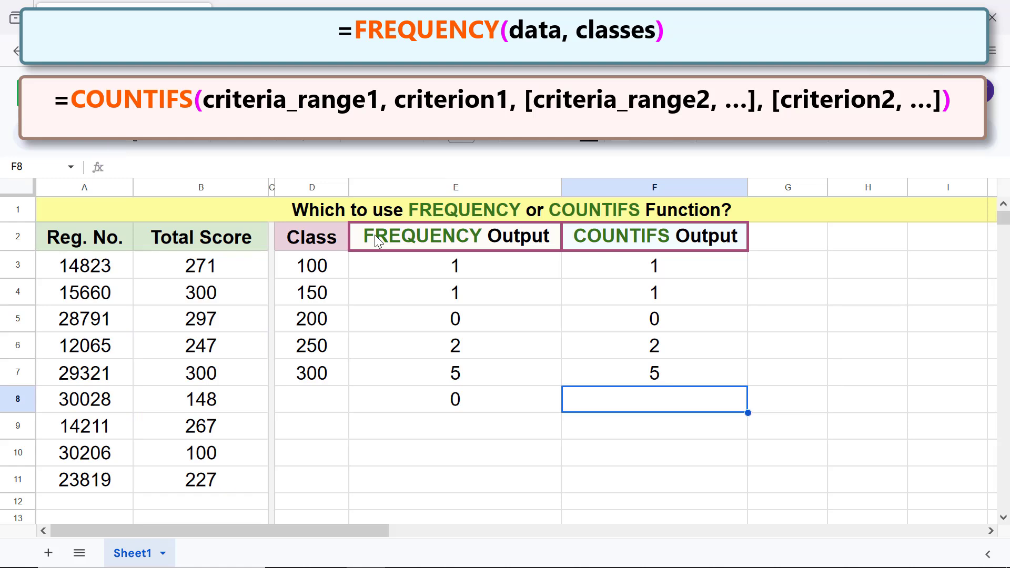
Fill the F7 formula down to F8 and reduce it to the single criterion ">300" on $B$3:$B$11.
key(Up)
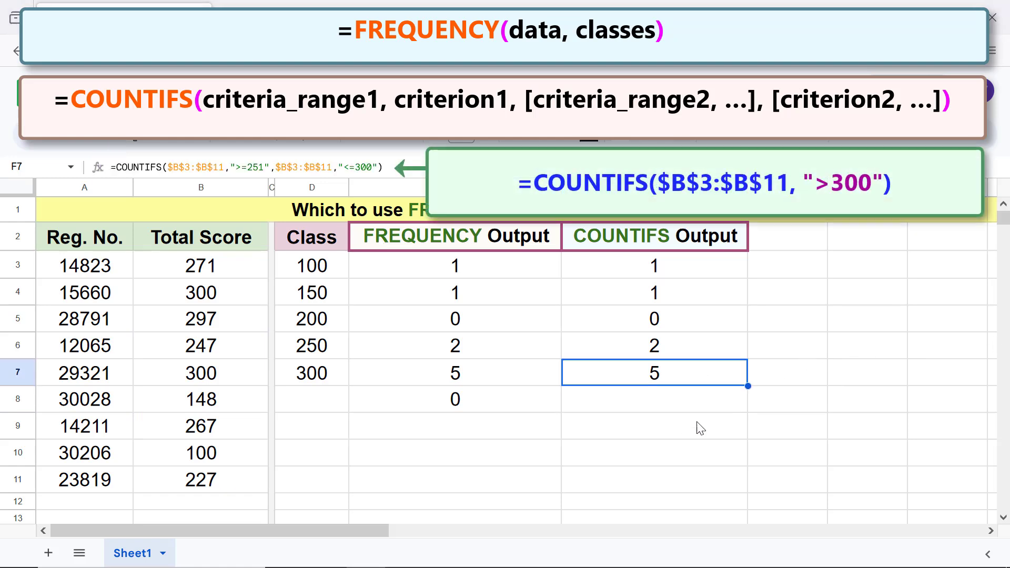
drag(746, 384, 746, 408)
click(671, 405)
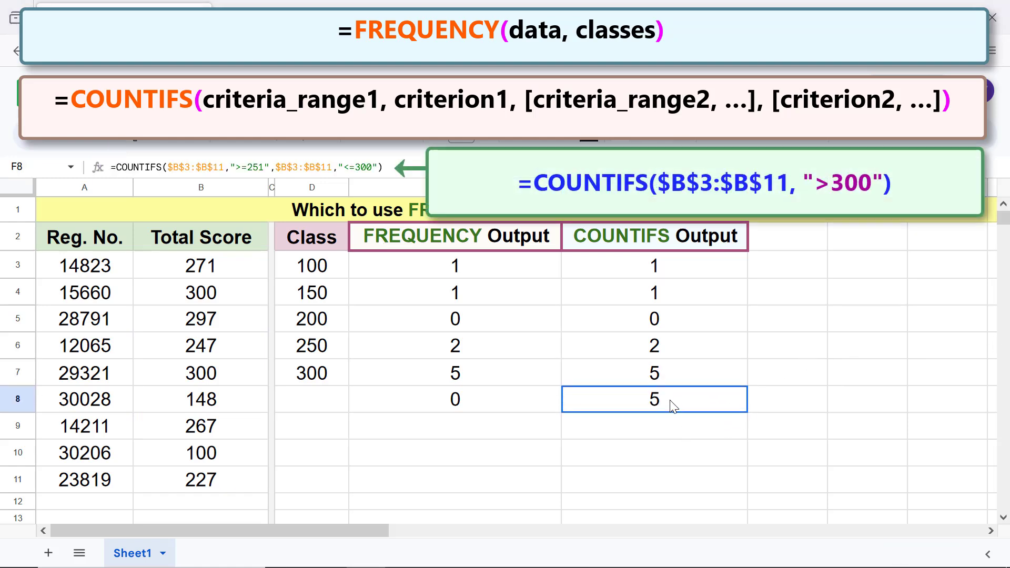
click(241, 167)
drag(241, 168, 273, 238)
key(shift+Left)
key(shift+Left)
key(shift+Left)
key(shift+Left)
key(shift+Left)
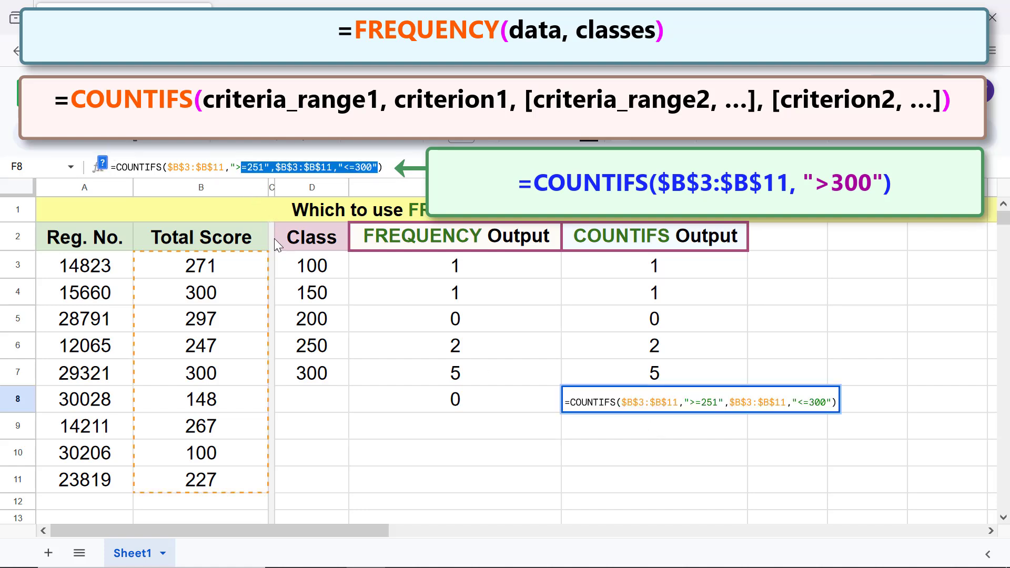
key(Delete)
key(Return)
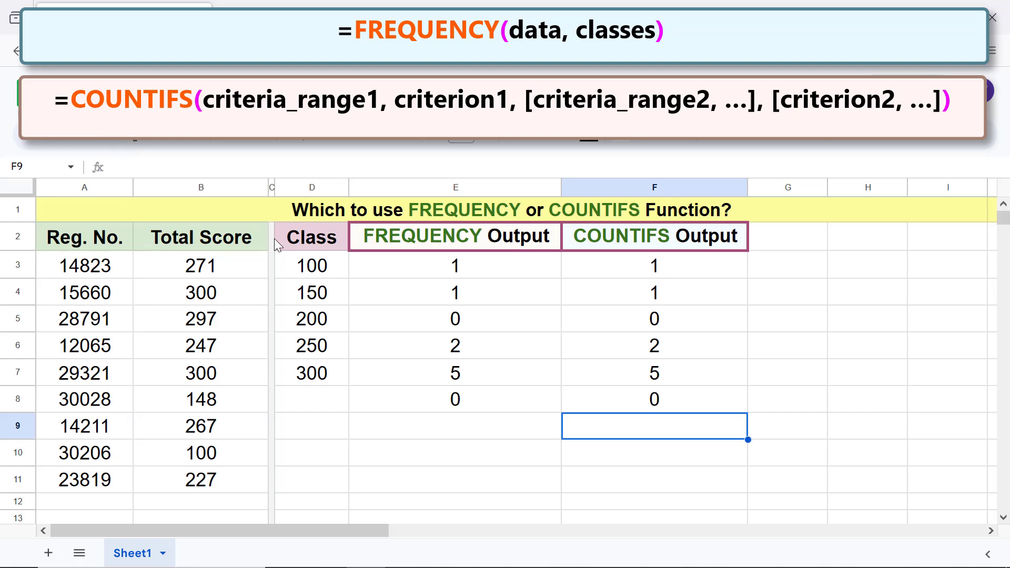